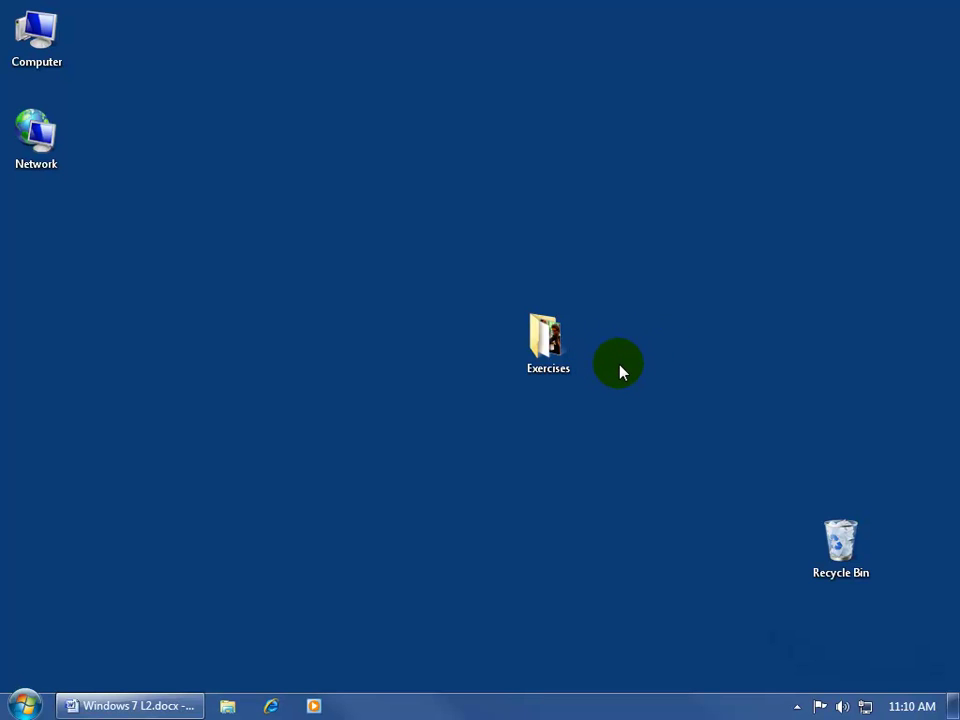
Step: Identify the monitors, select display 2 and slide its resolution down to 800 × 600
{"action": "right_click", "coordinate": [601, 257]}
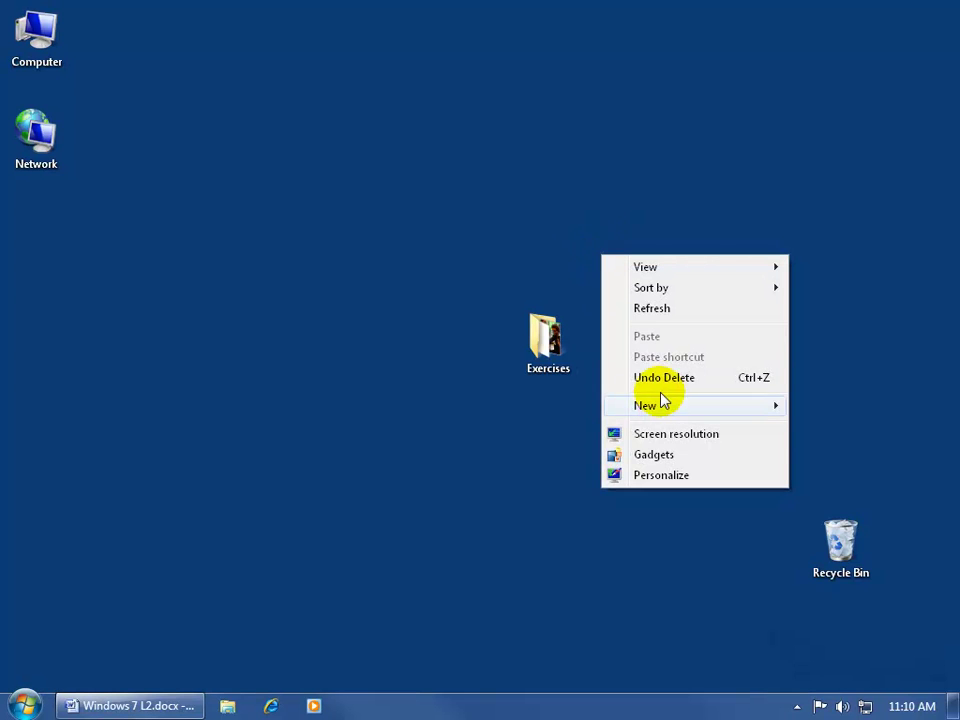
{"action": "left_click", "coordinate": [667, 436]}
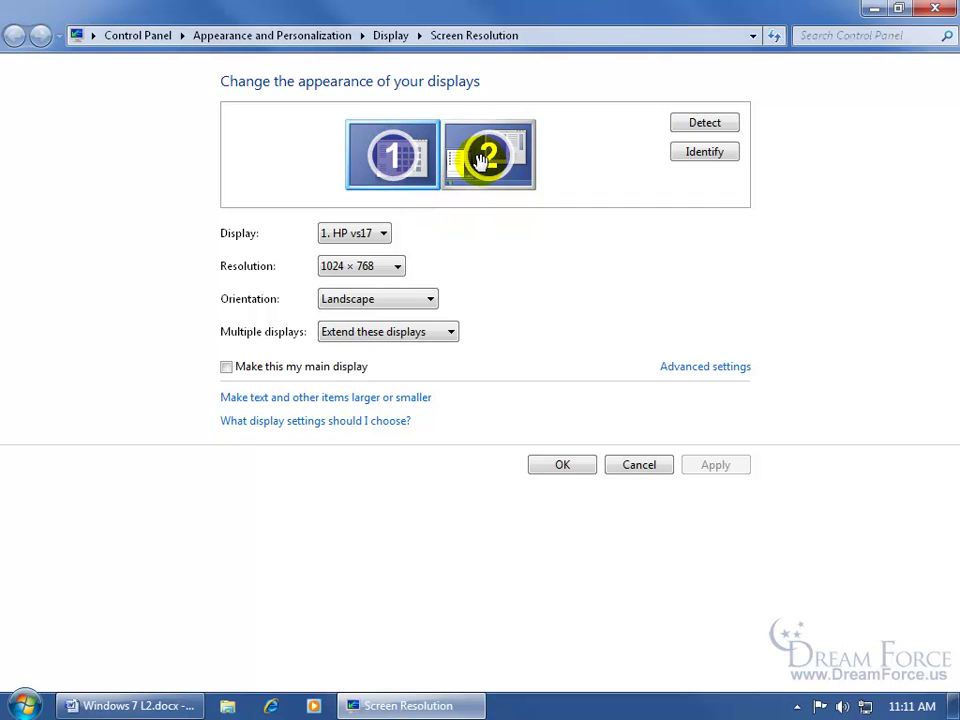
{"action": "left_click", "coordinate": [683, 155]}
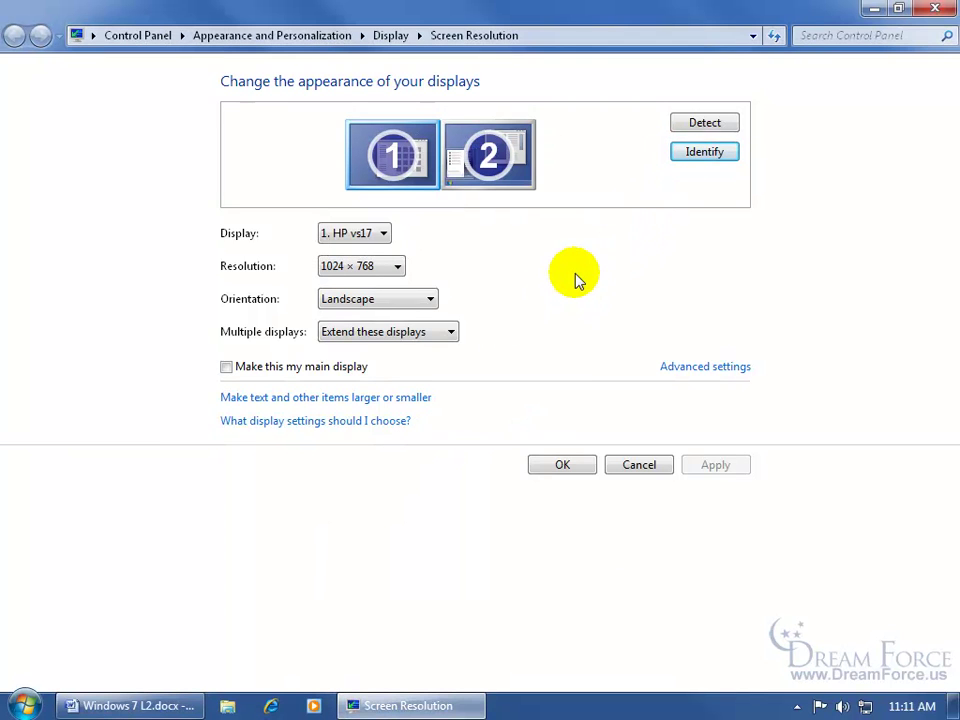
{"action": "left_click", "coordinate": [488, 155]}
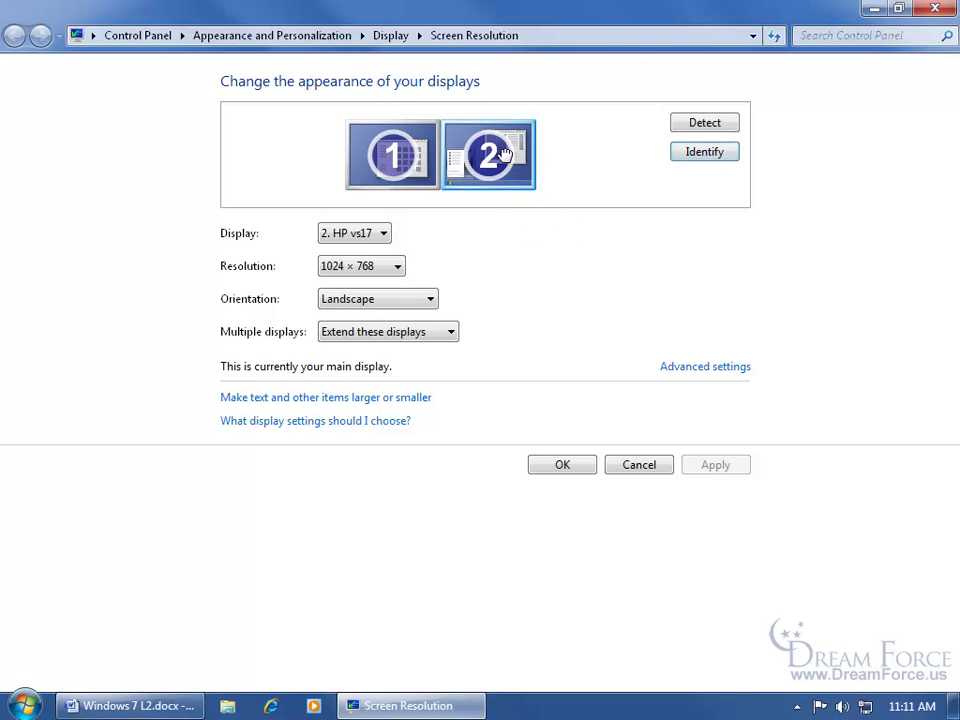
{"action": "left_click", "coordinate": [400, 268]}
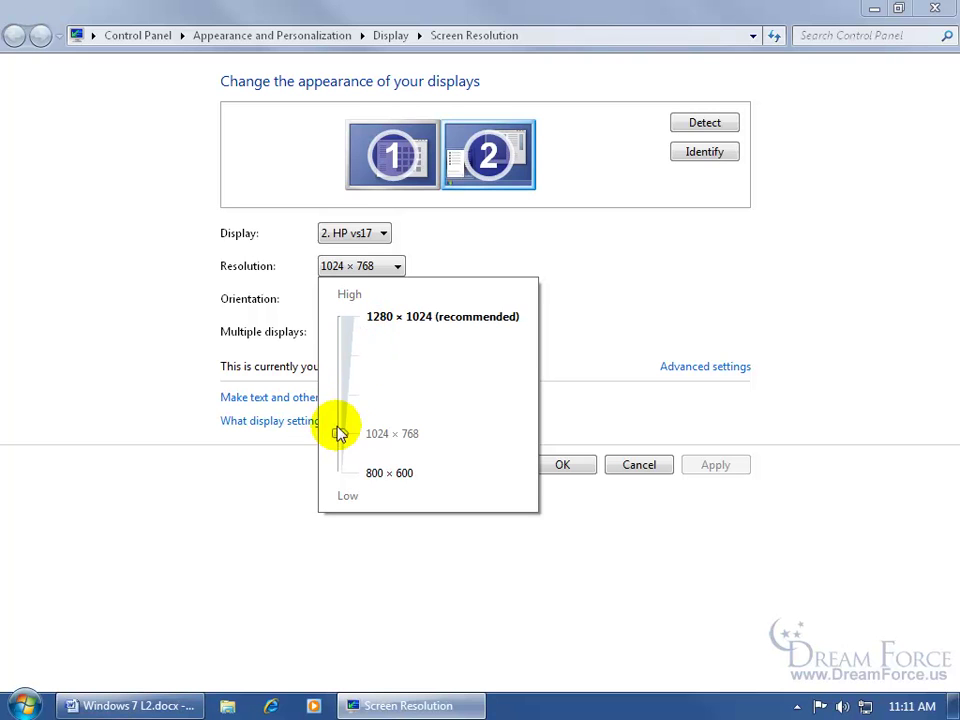
{"action": "left_click_drag", "start_coordinate": [338, 433], "coordinate": [339, 473]}
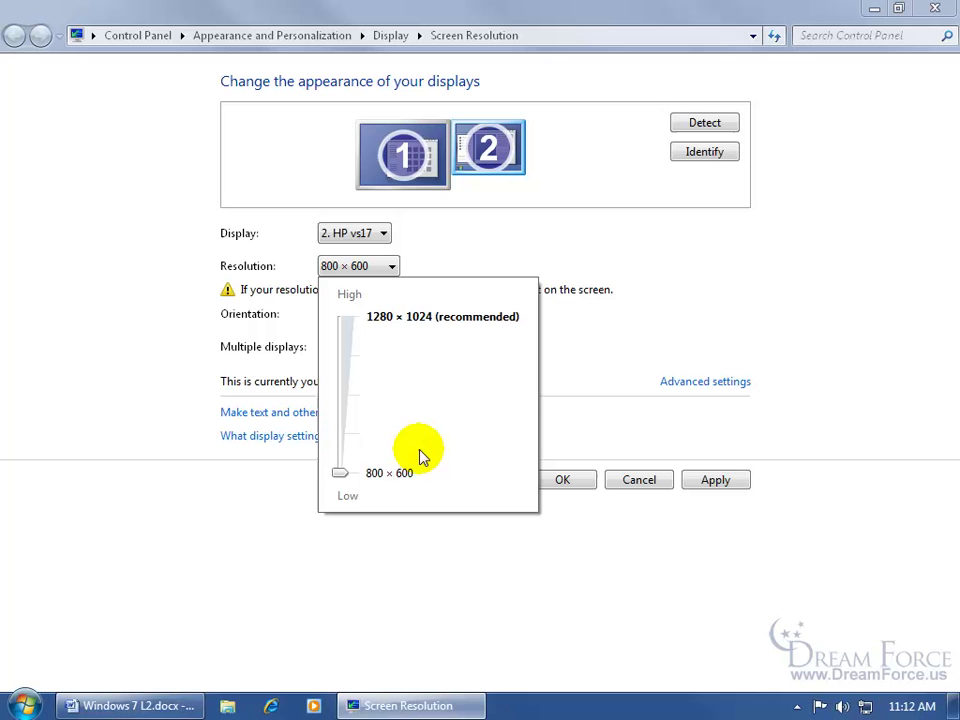
Step: Apply the 800 × 600 resolution to display 2 and keep the change
{"action": "left_click", "coordinate": [585, 362]}
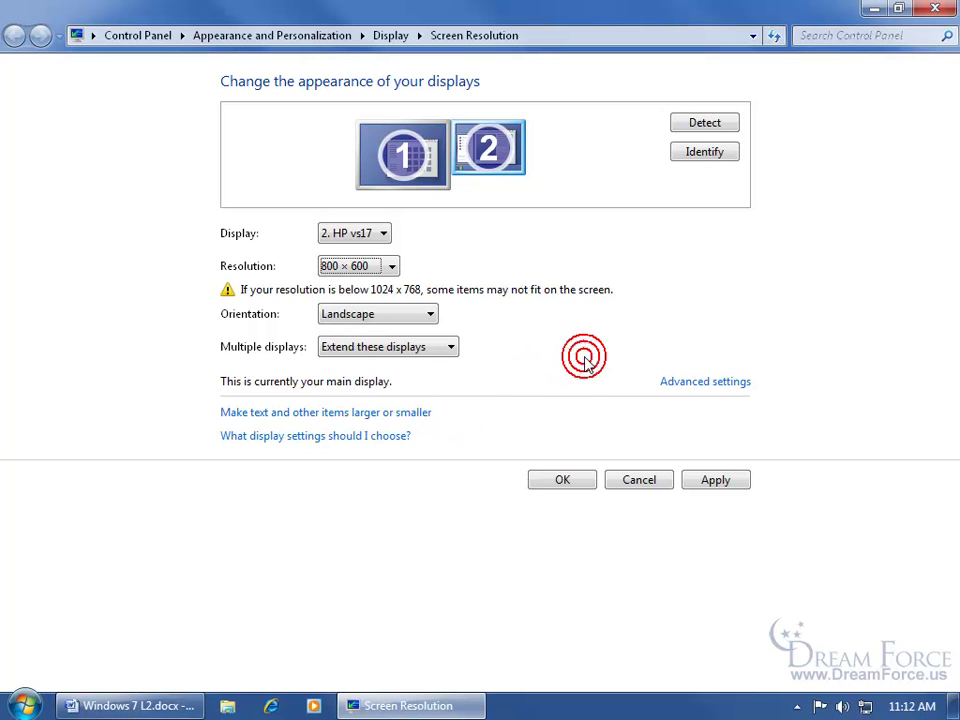
{"action": "left_click", "coordinate": [566, 481]}
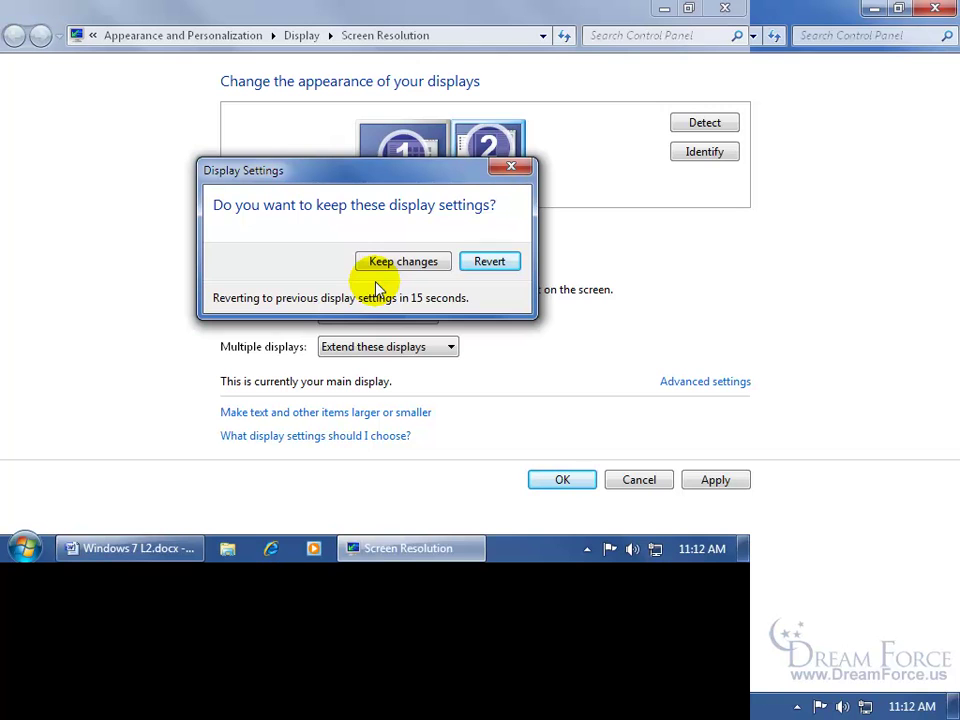
{"action": "left_click", "coordinate": [395, 262]}
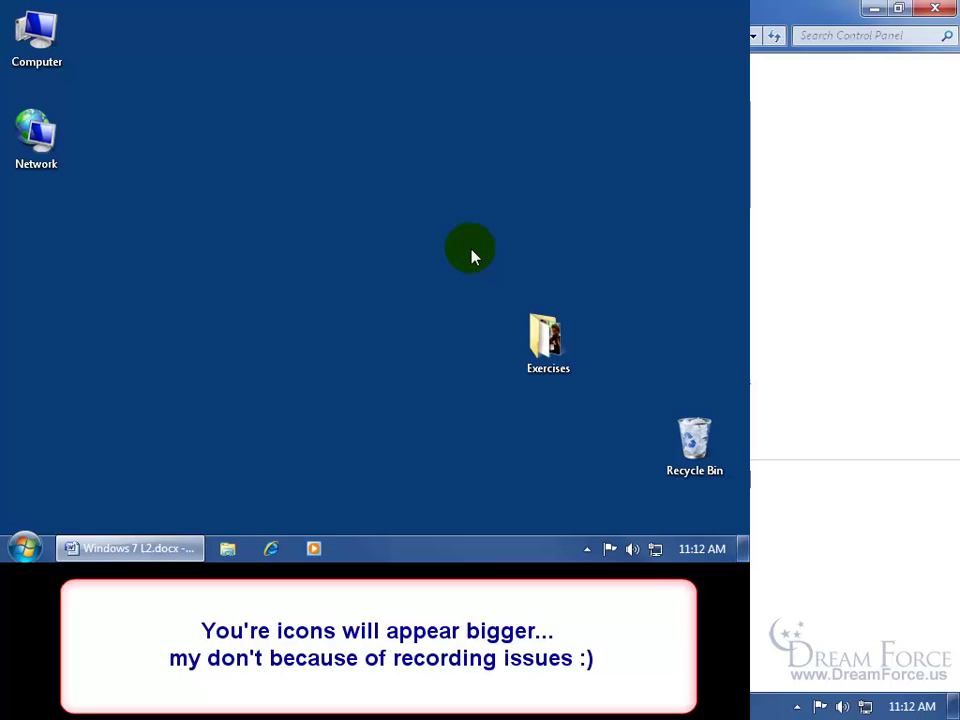
Step: Restore display 2 to 1024 × 768 from Screen resolution and keep the change
{"action": "right_click", "coordinate": [300, 238]}
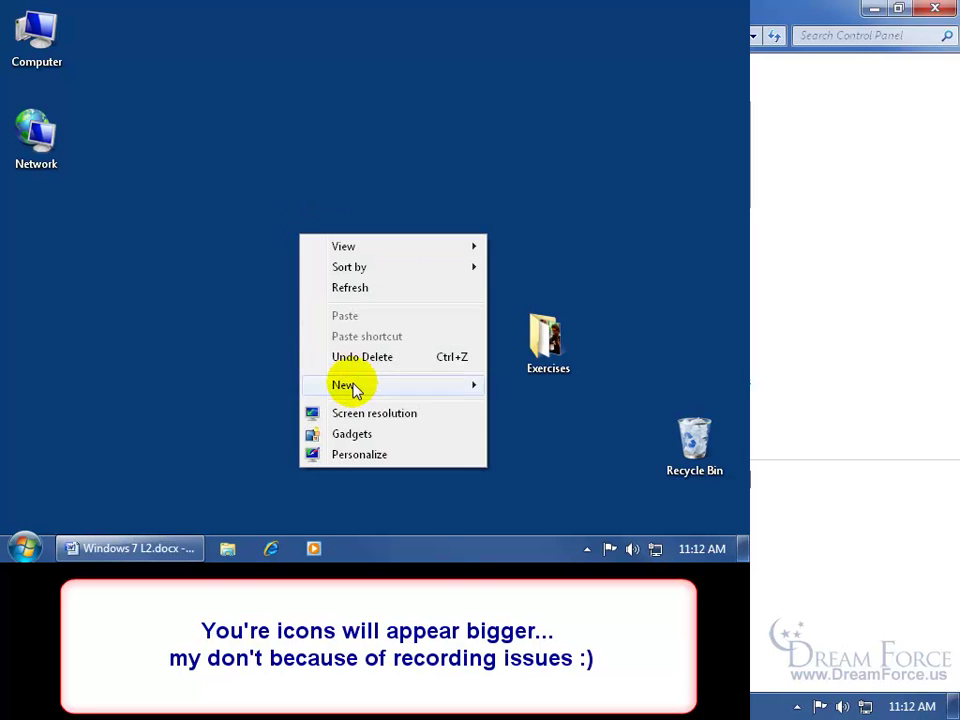
{"action": "left_click", "coordinate": [366, 414]}
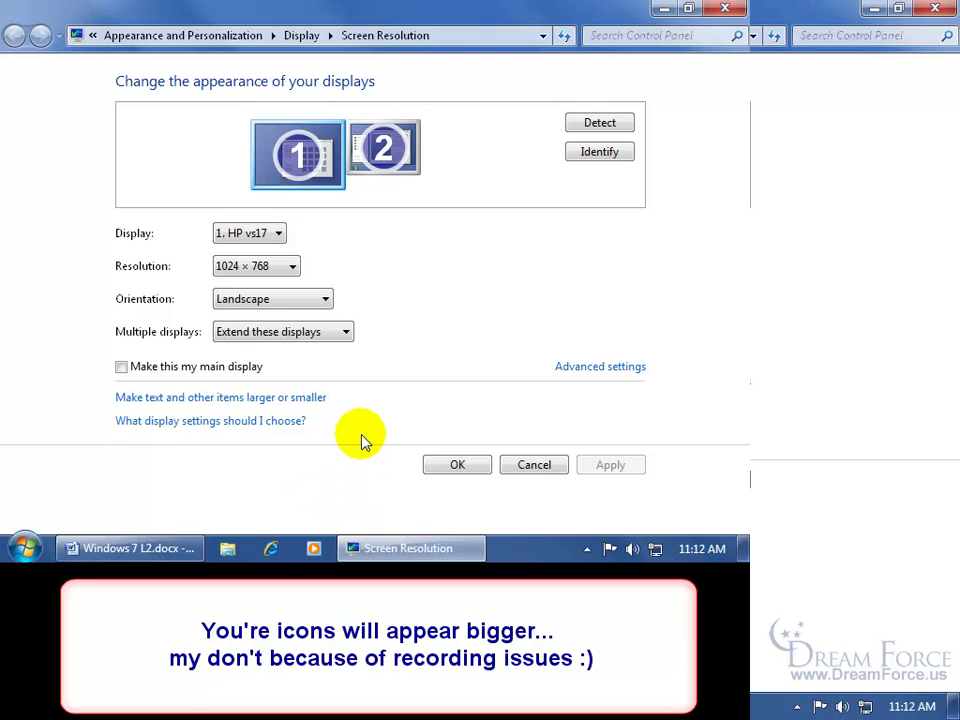
{"action": "left_click", "coordinate": [292, 266]}
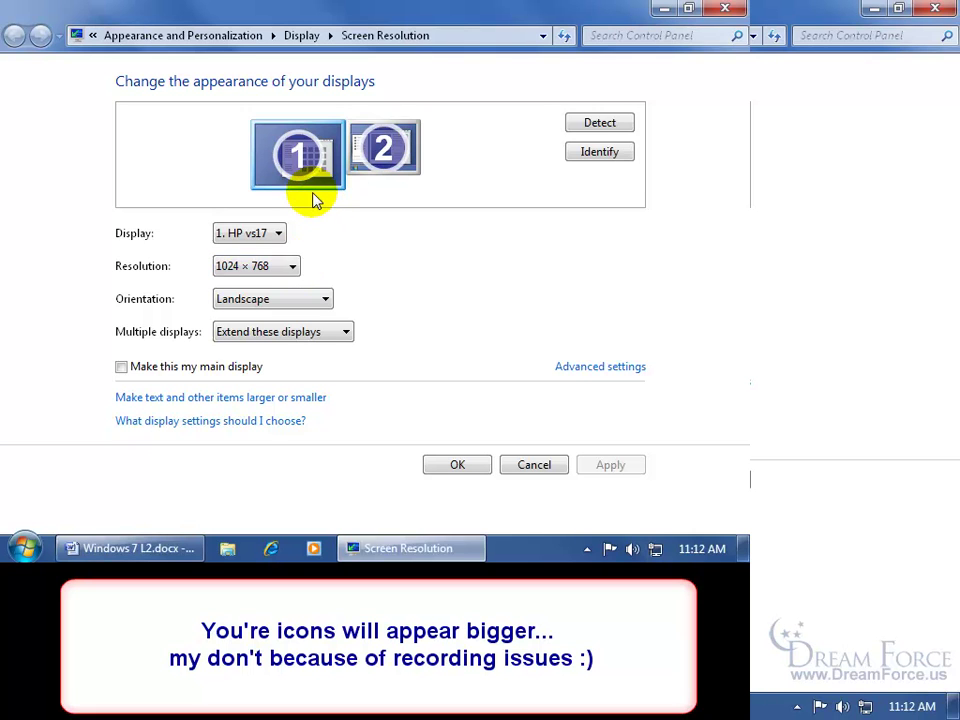
{"action": "left_click", "coordinate": [362, 165]}
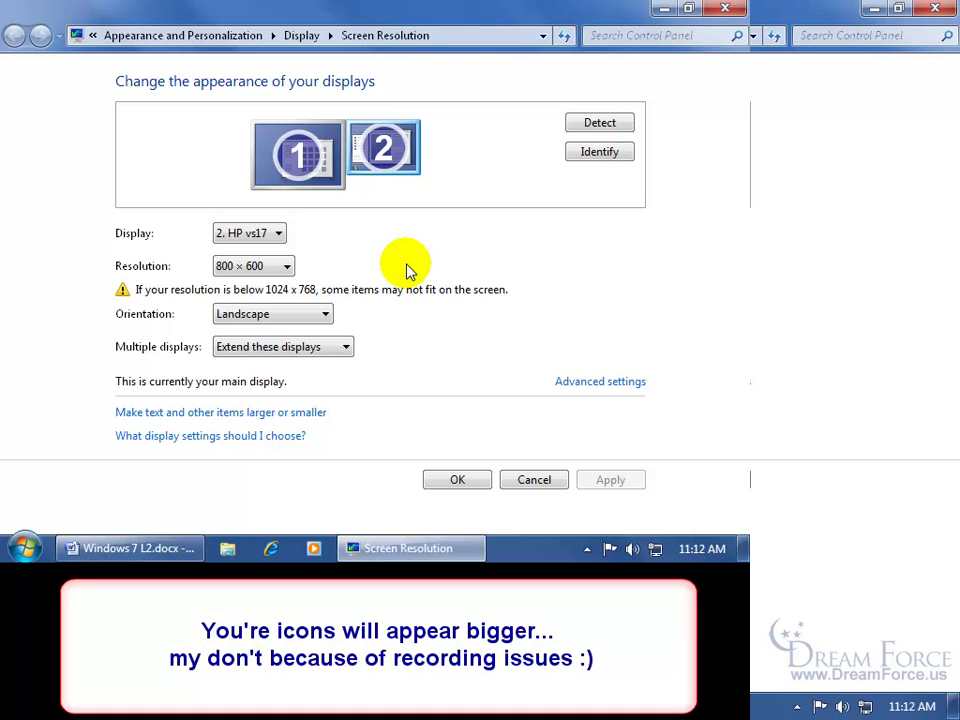
{"action": "left_click", "coordinate": [286, 266]}
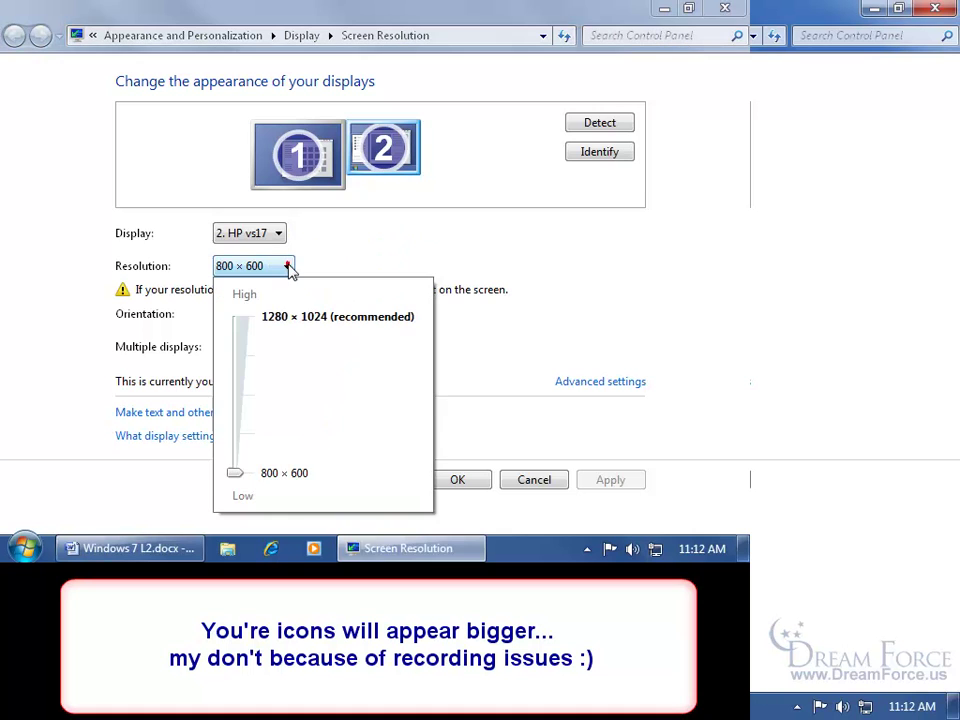
{"action": "left_click_drag", "start_coordinate": [238, 478], "coordinate": [243, 437]}
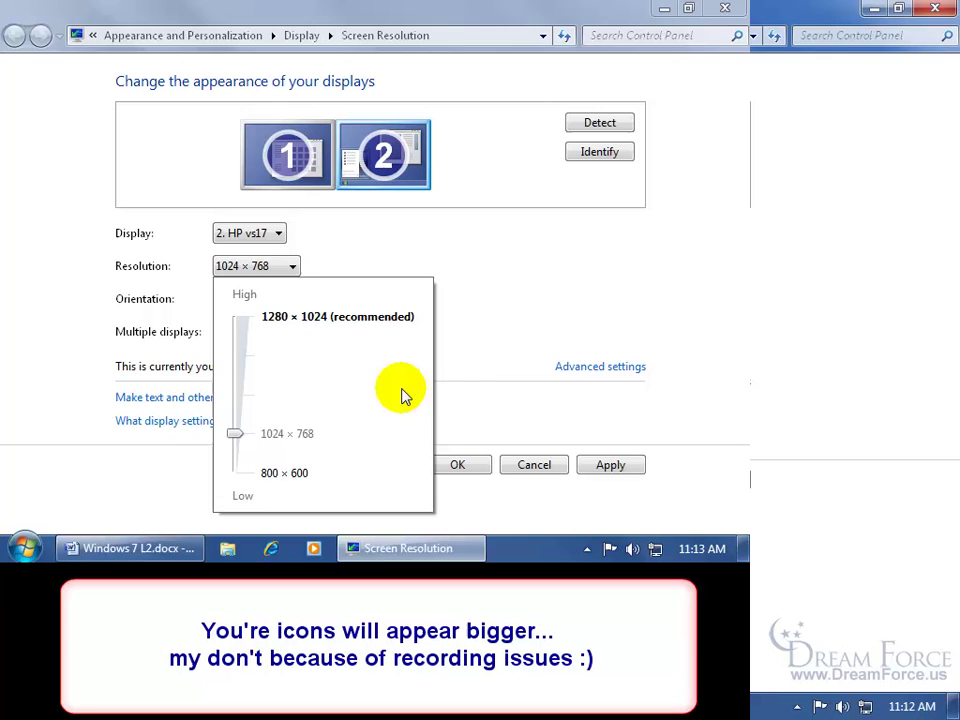
{"action": "left_click", "coordinate": [480, 330]}
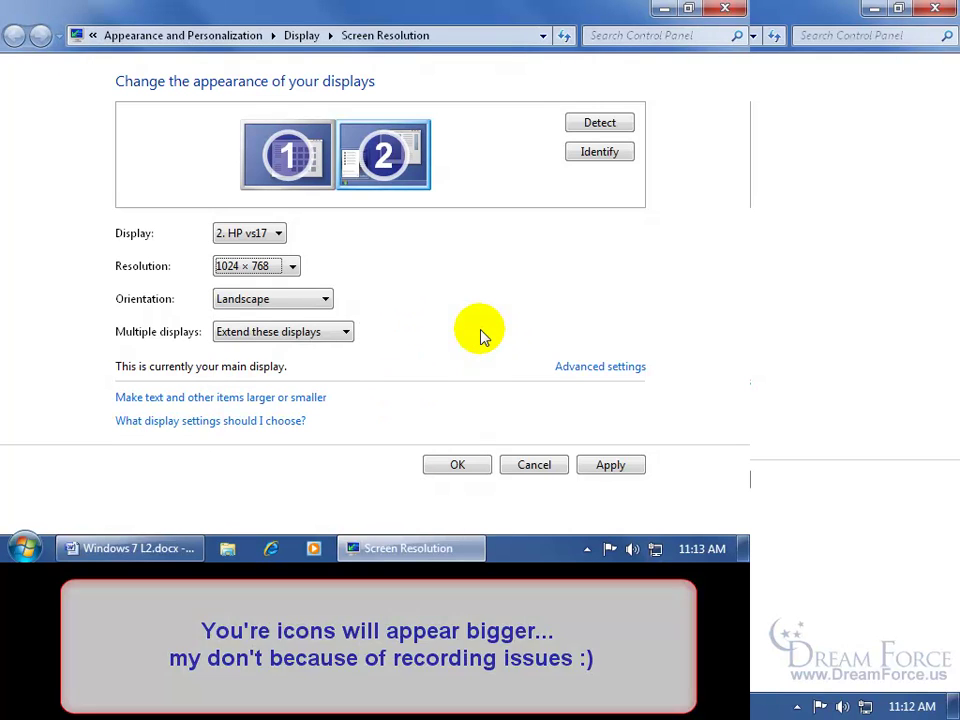
{"action": "left_click", "coordinate": [478, 465]}
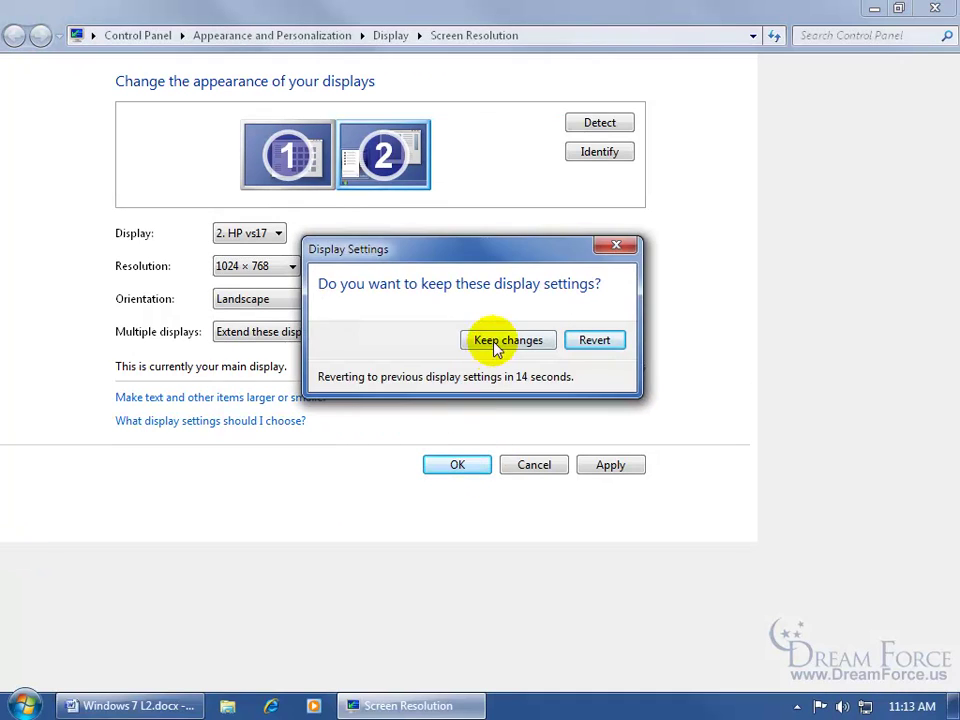
{"action": "left_click", "coordinate": [493, 284]}
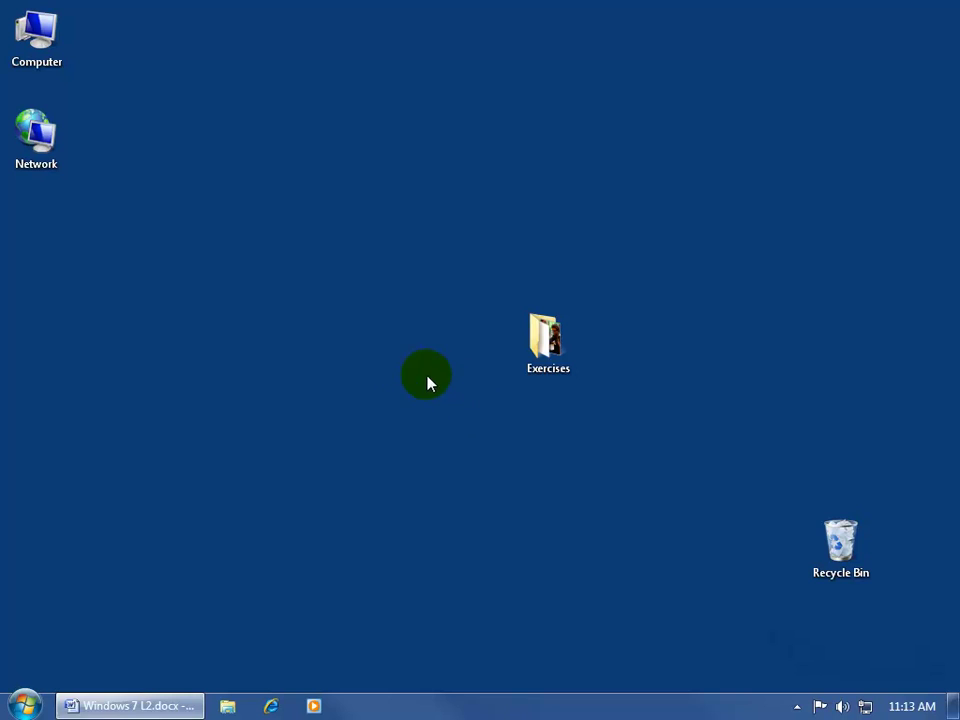
{"action": "right_click", "coordinate": [354, 344]}
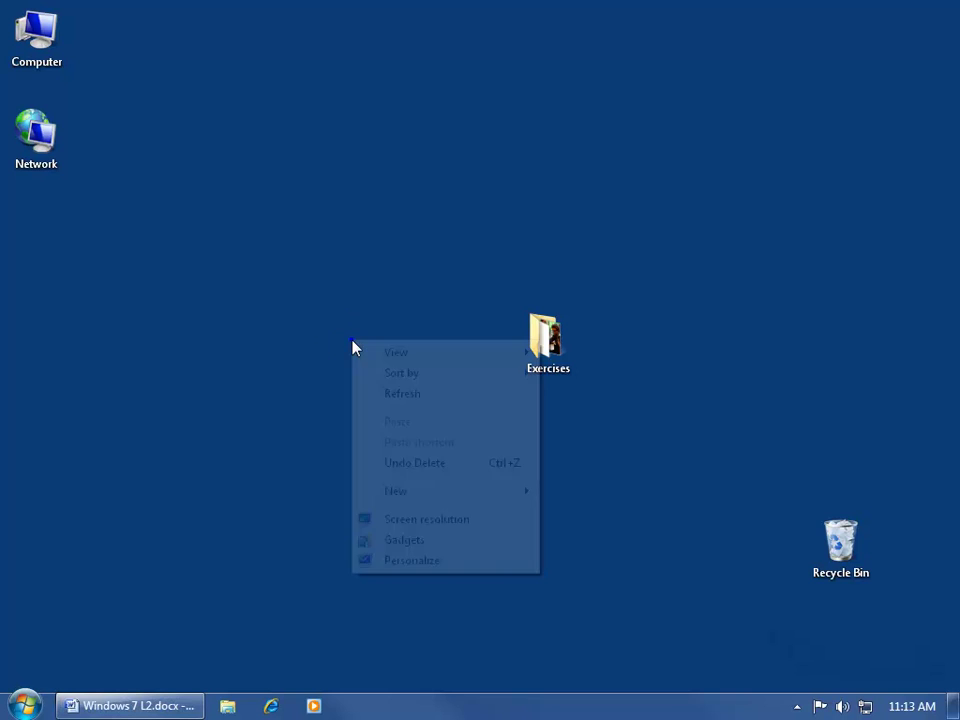
{"action": "left_click", "coordinate": [405, 519]}
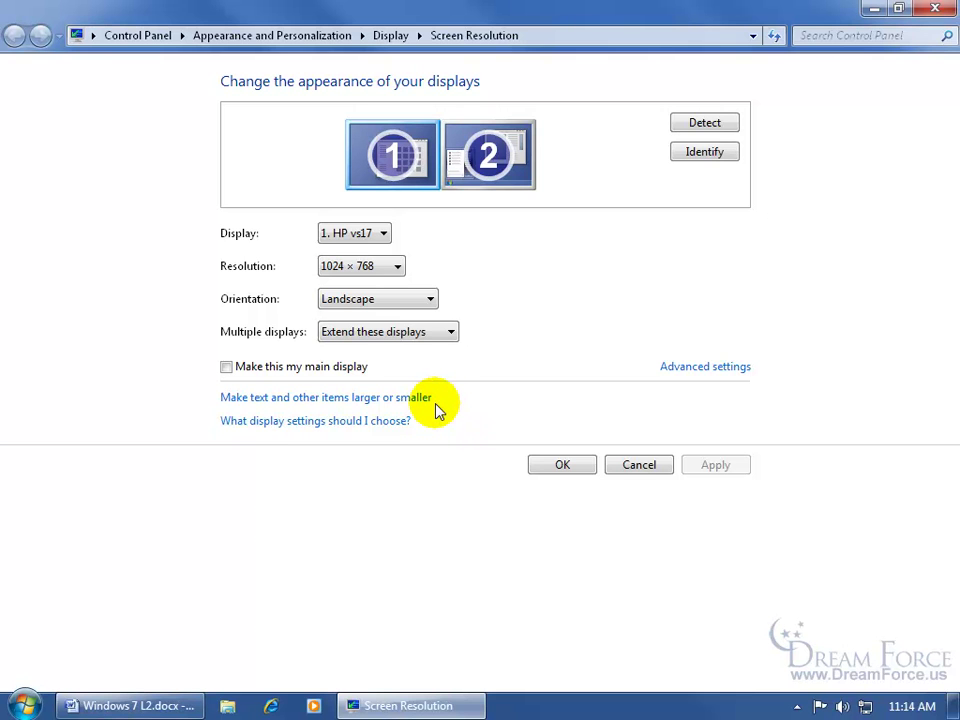
{"action": "left_click", "coordinate": [422, 398]}
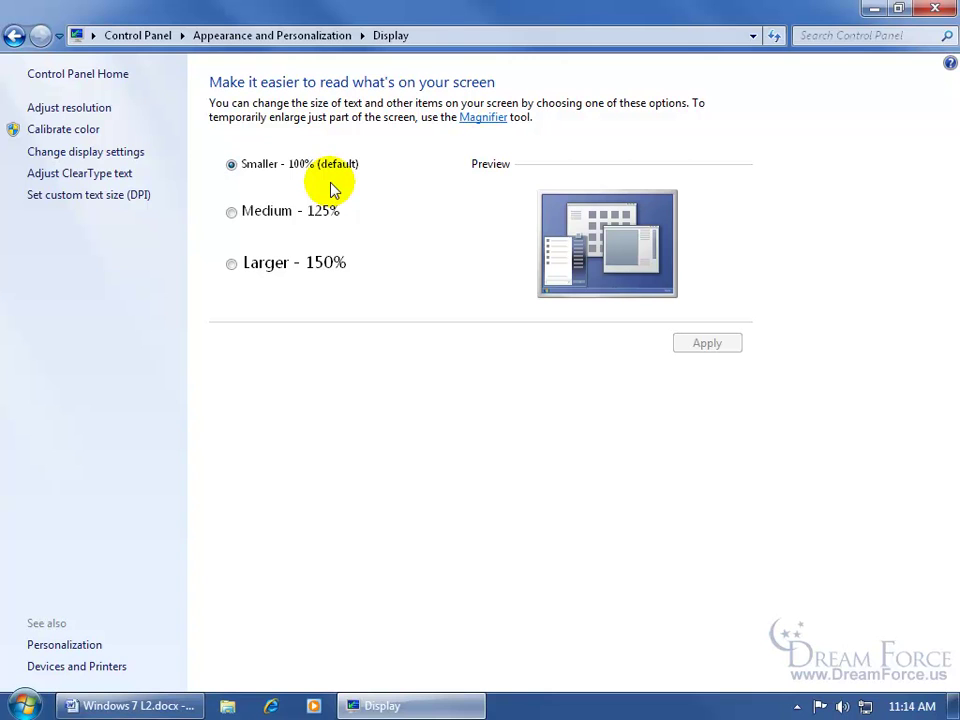
{"action": "left_click", "coordinate": [231, 212]}
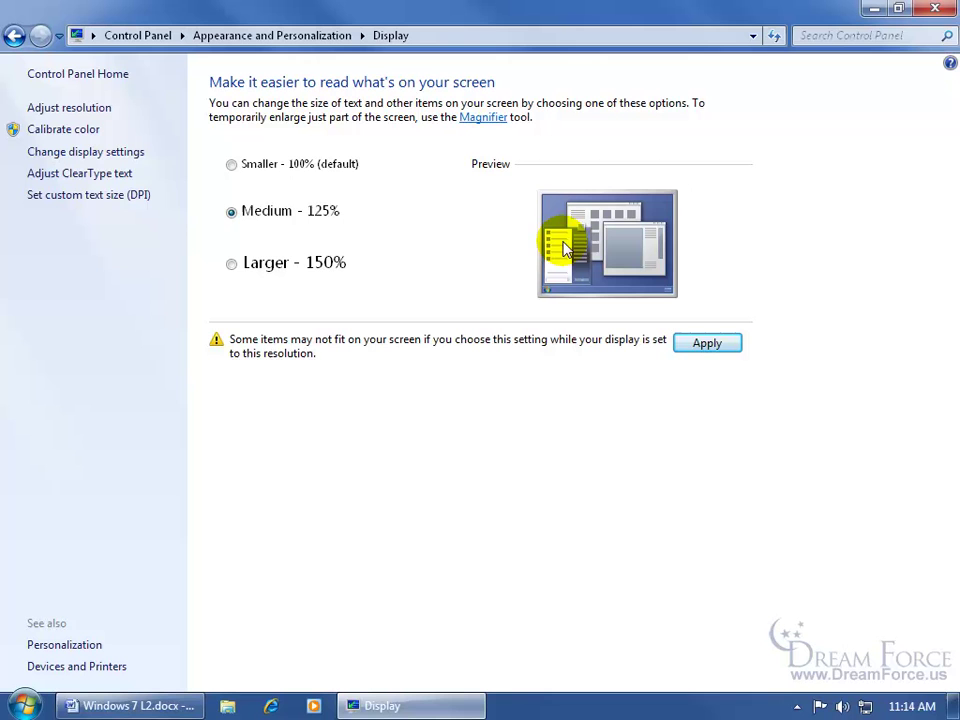
{"action": "left_click", "coordinate": [231, 165]}
{"action": "left_click", "coordinate": [231, 264]}
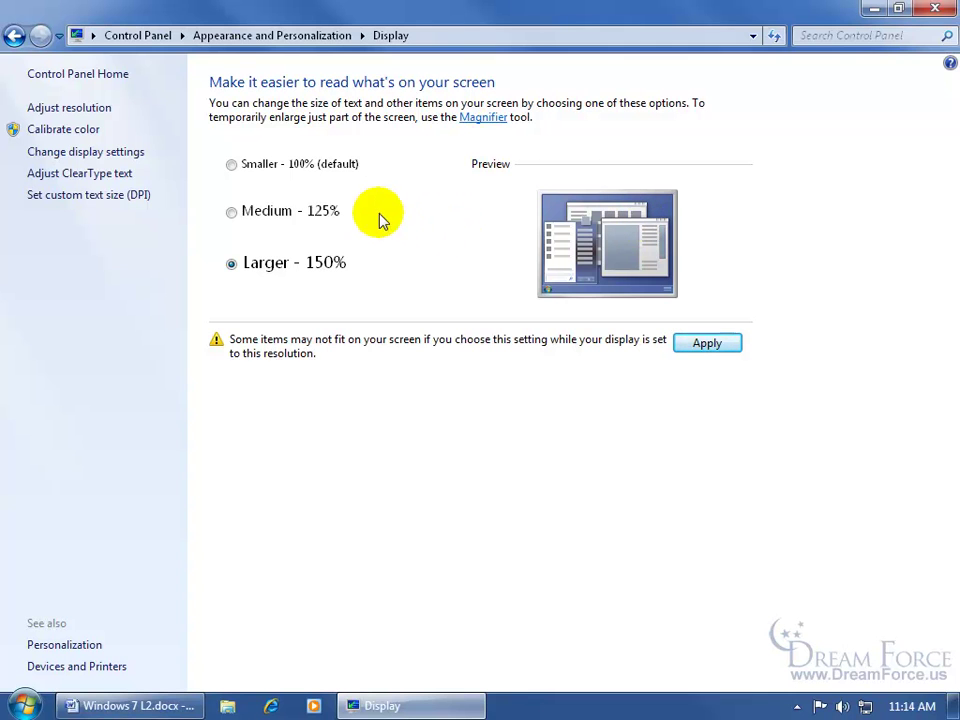
{"action": "left_click", "coordinate": [935, 8]}
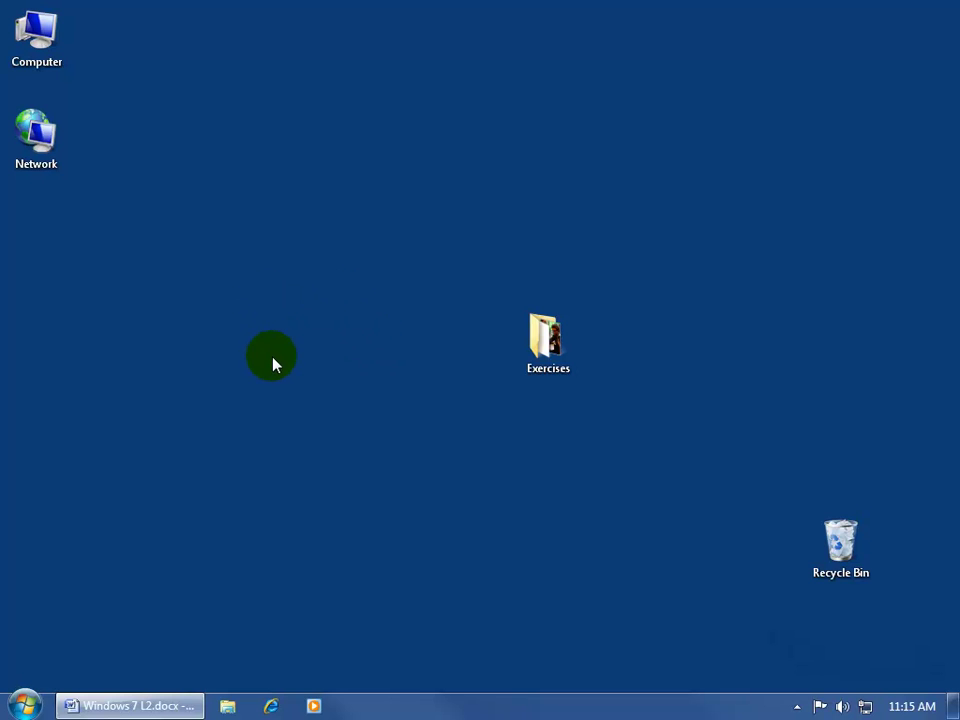
Step: Switch the desktop icons to Large icons from the desktop View menu
{"action": "right_click", "coordinate": [275, 365]}
{"action": "mouse_move", "coordinate": [308, 370]}
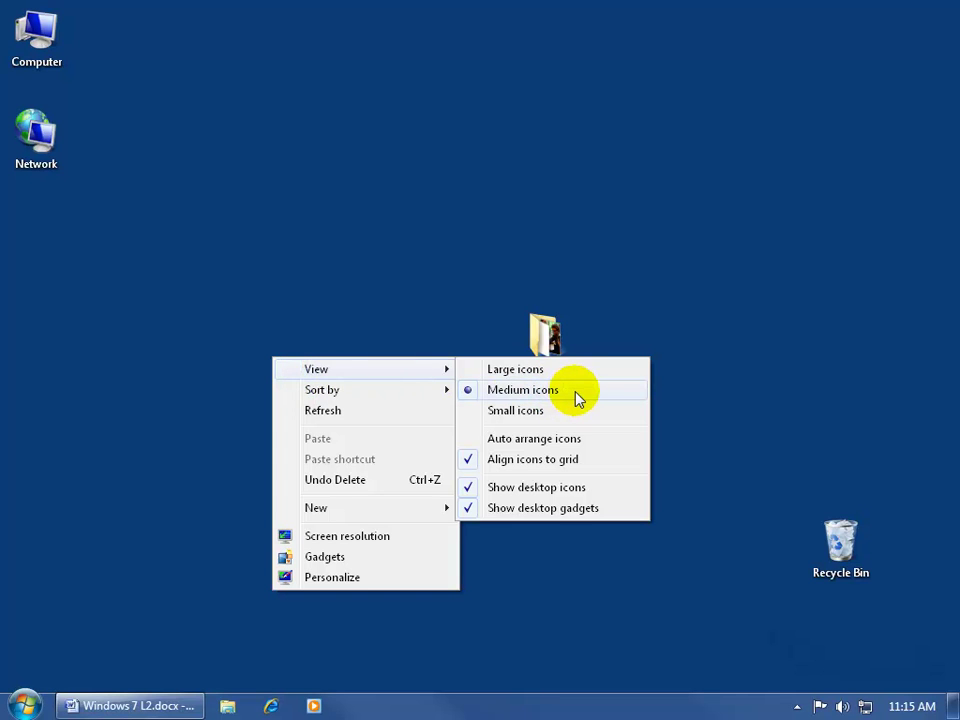
{"action": "left_click", "coordinate": [541, 372]}
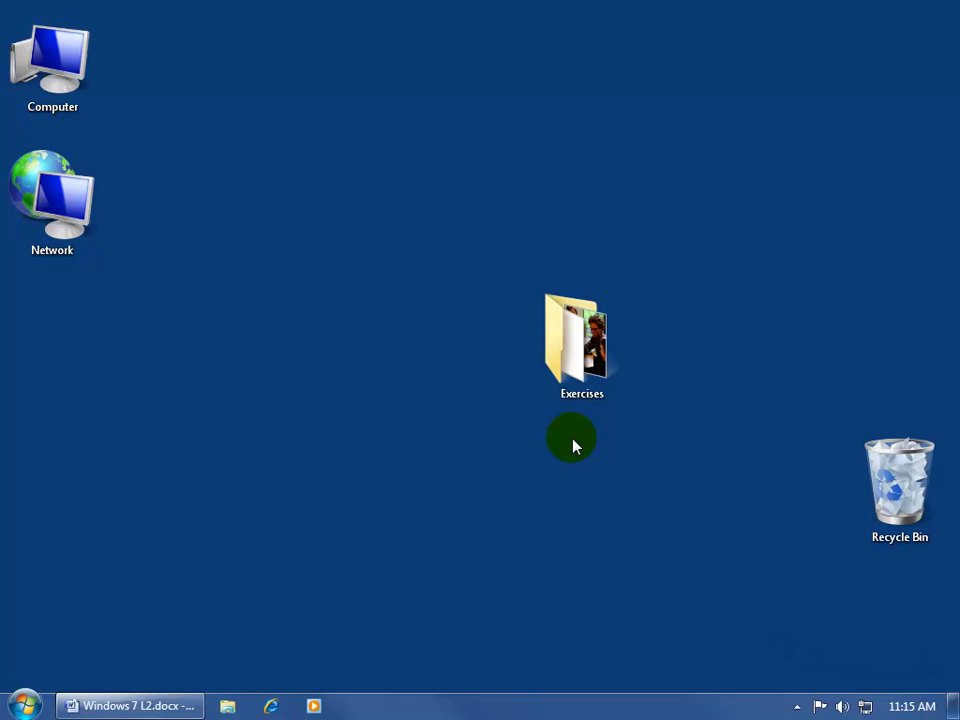
Step: Set the desktop icons back to Medium icons
{"action": "right_click", "coordinate": [340, 337]}
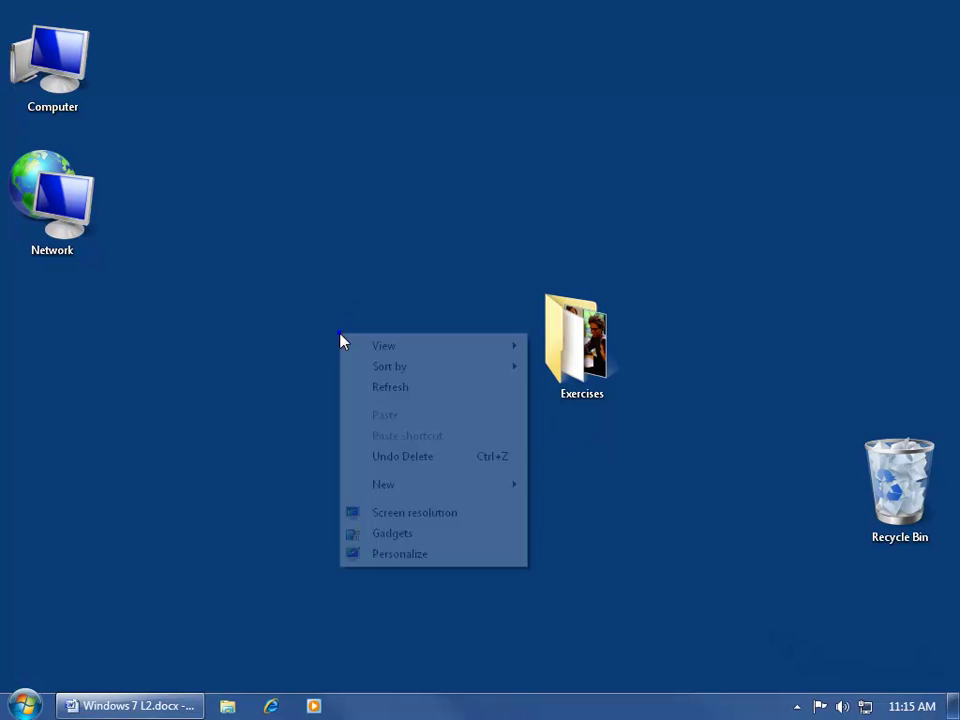
{"action": "mouse_move", "coordinate": [371, 349]}
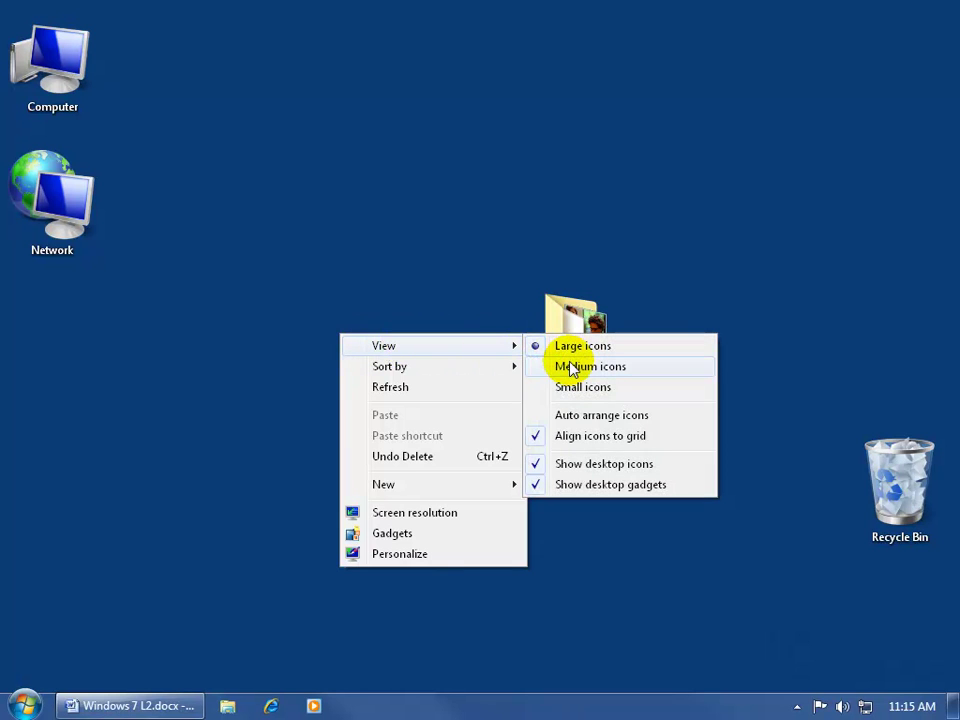
{"action": "left_click", "coordinate": [435, 291]}
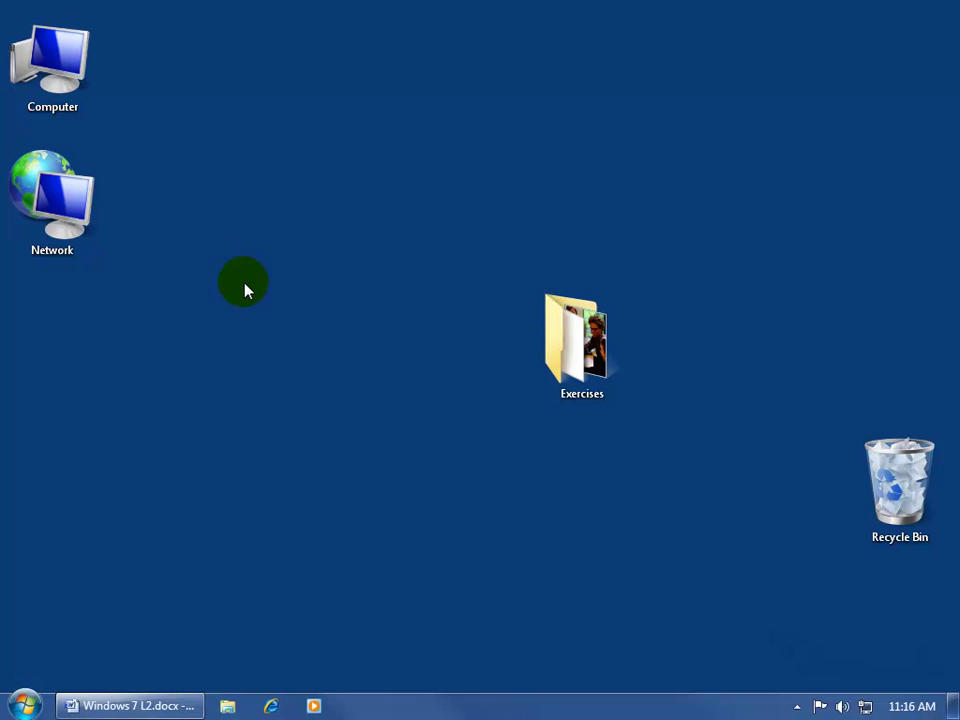
{"action": "right_click", "coordinate": [246, 289]}
{"action": "mouse_move", "coordinate": [418, 300]}
{"action": "left_click", "coordinate": [484, 316]}
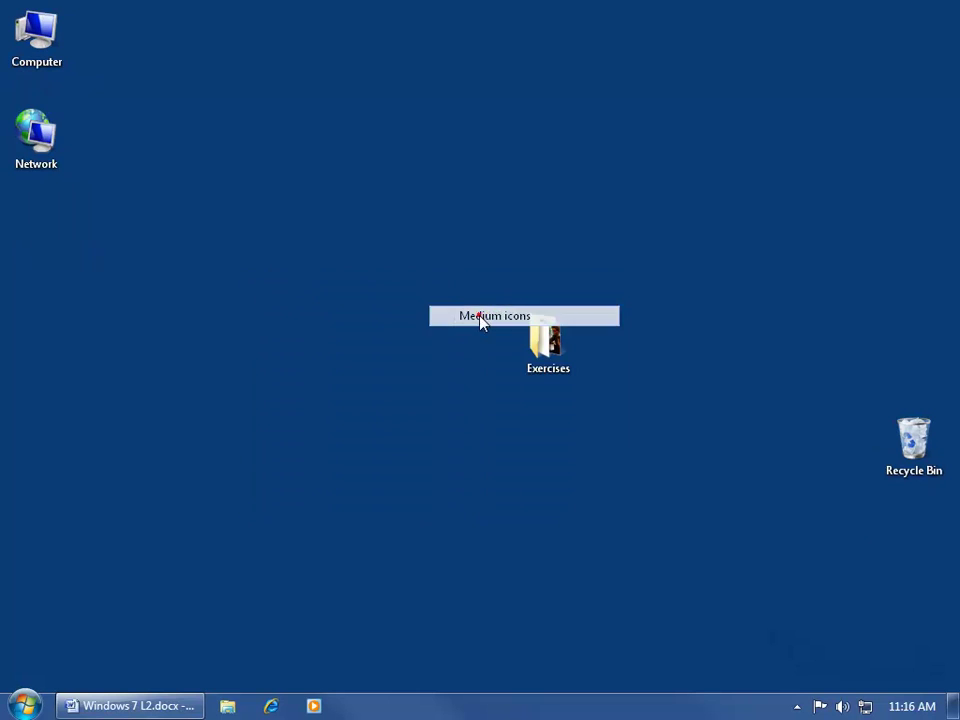
{"action": "left_click", "coordinate": [319, 330]}
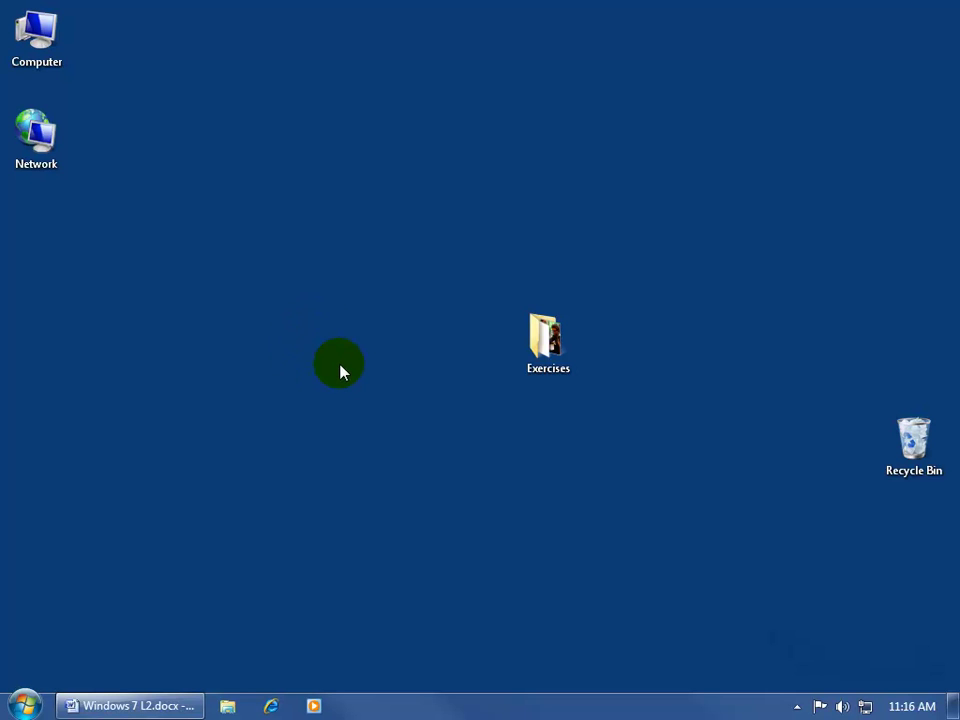
Step: Open the adapter's Advanced settings, go to the Monitor tab and expand the Colors list
{"action": "right_click", "coordinate": [341, 370]}
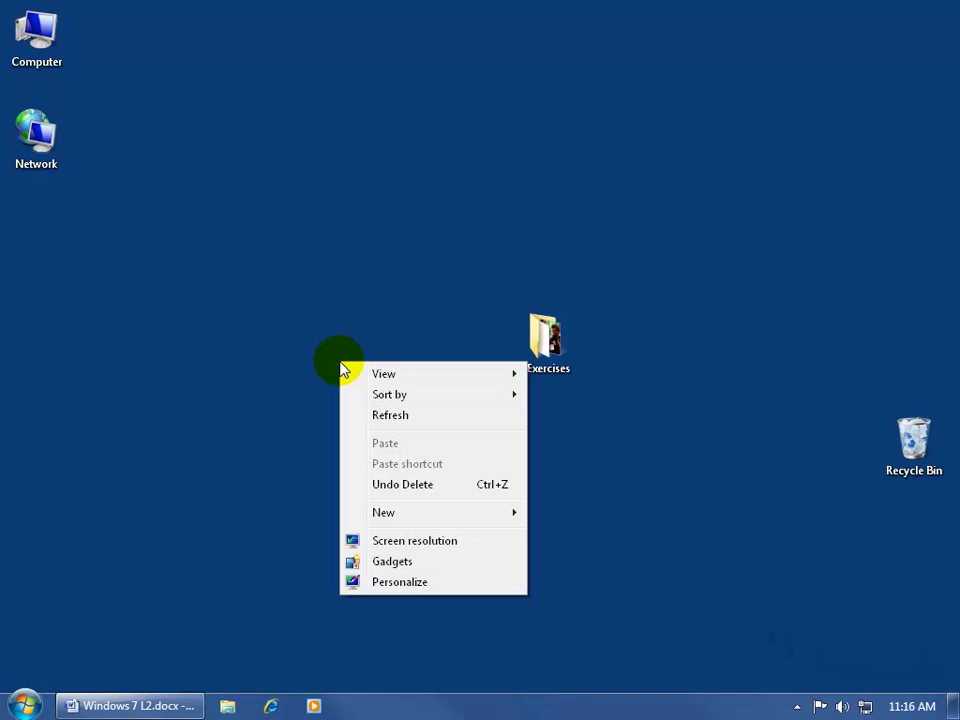
{"action": "left_click", "coordinate": [381, 541]}
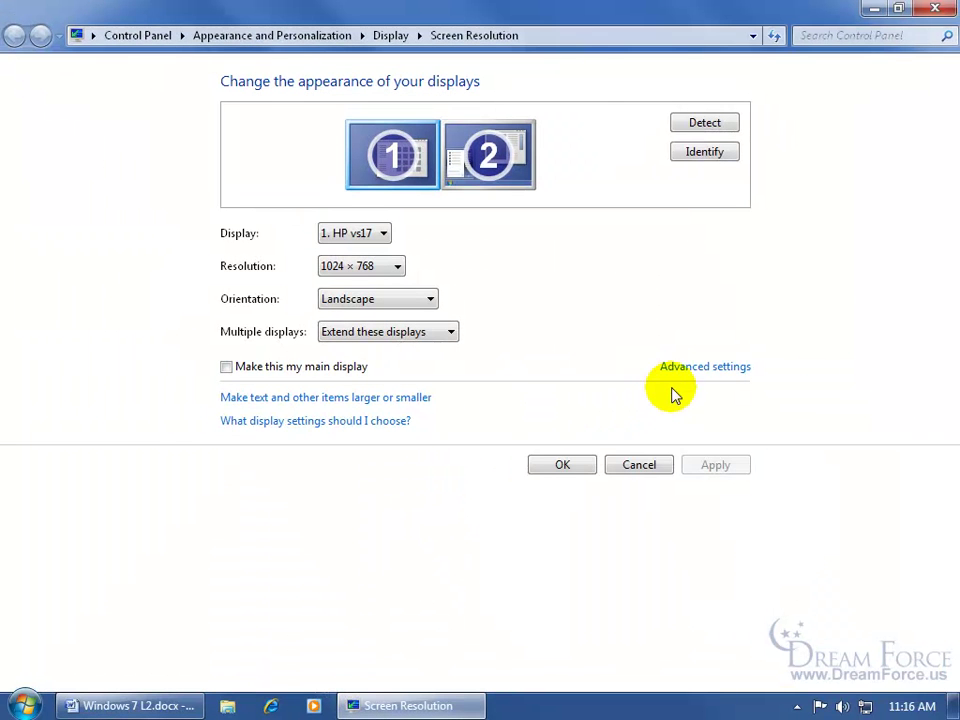
{"action": "left_click", "coordinate": [688, 376]}
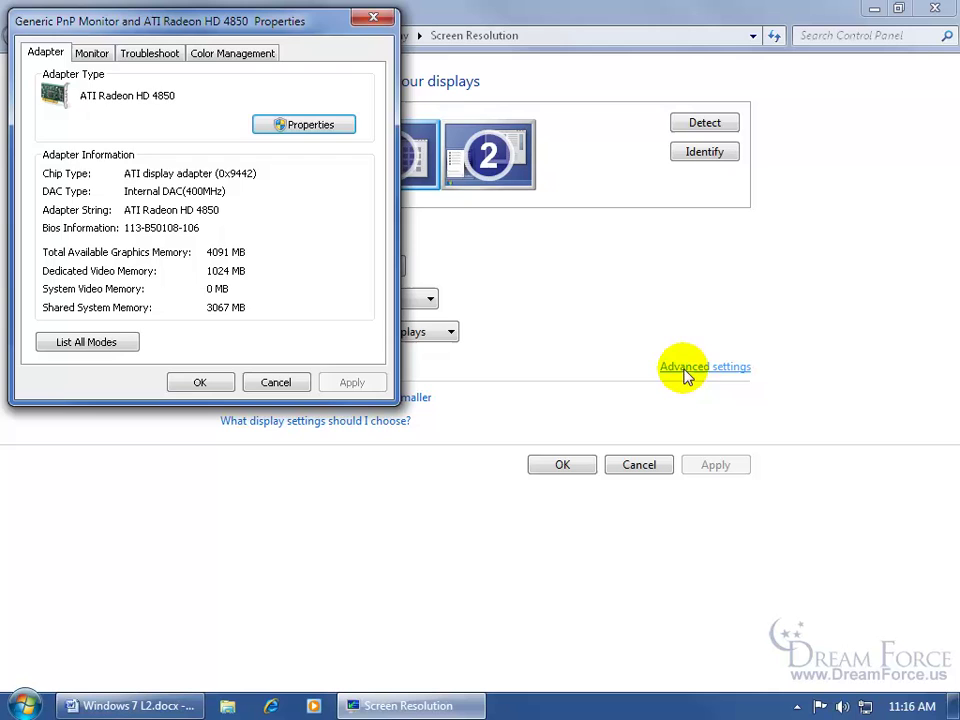
{"action": "left_click_drag", "start_coordinate": [196, 22], "coordinate": [447, 147]}
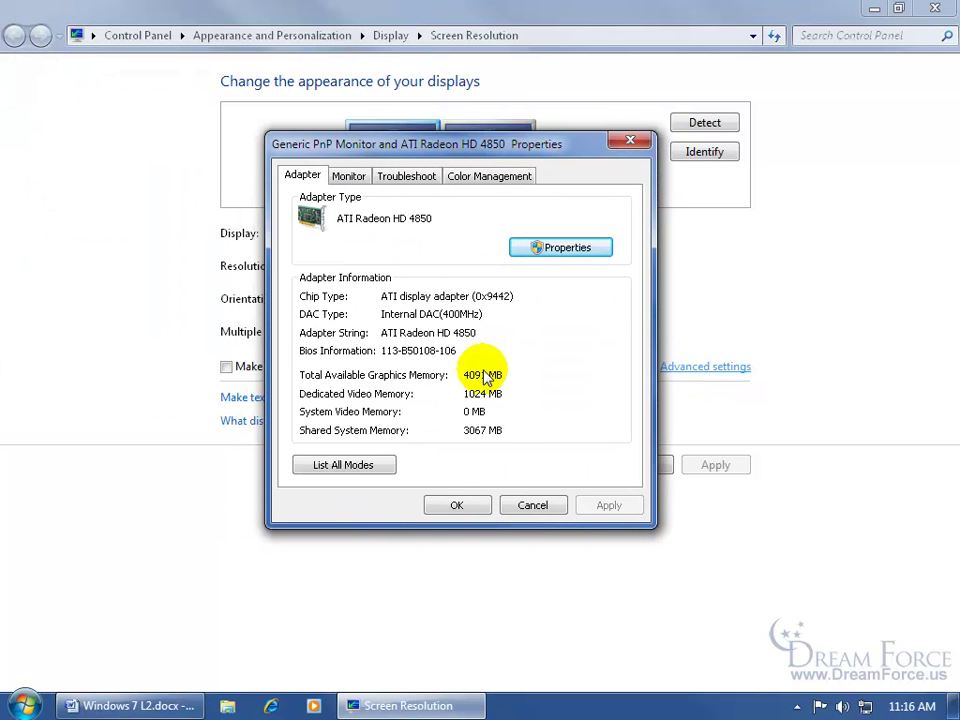
{"action": "left_click", "coordinate": [345, 177]}
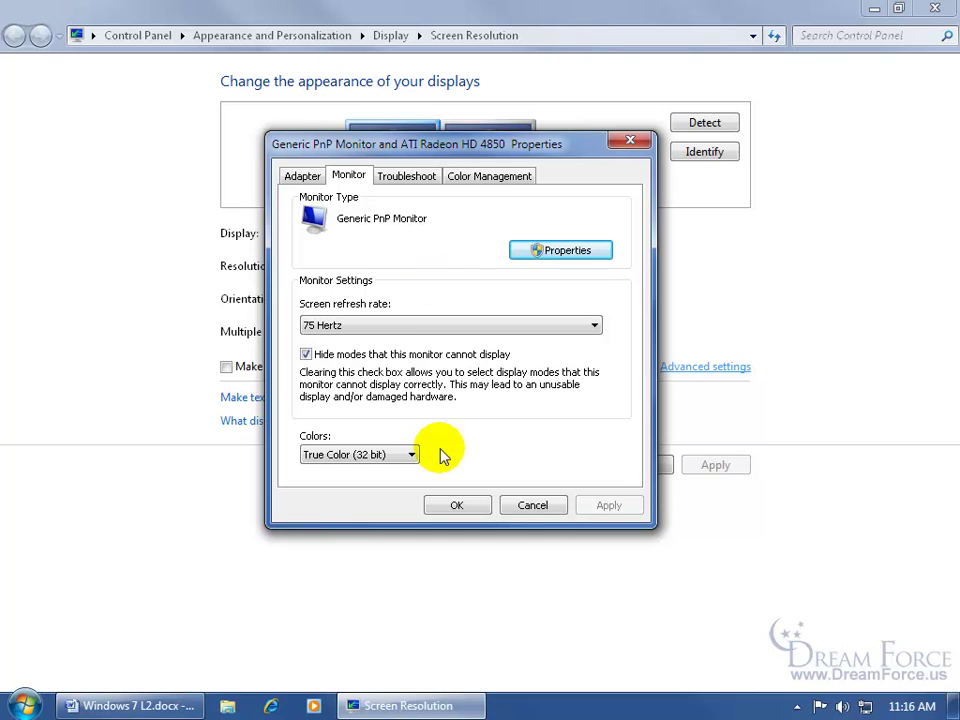
{"action": "left_click", "coordinate": [405, 456]}
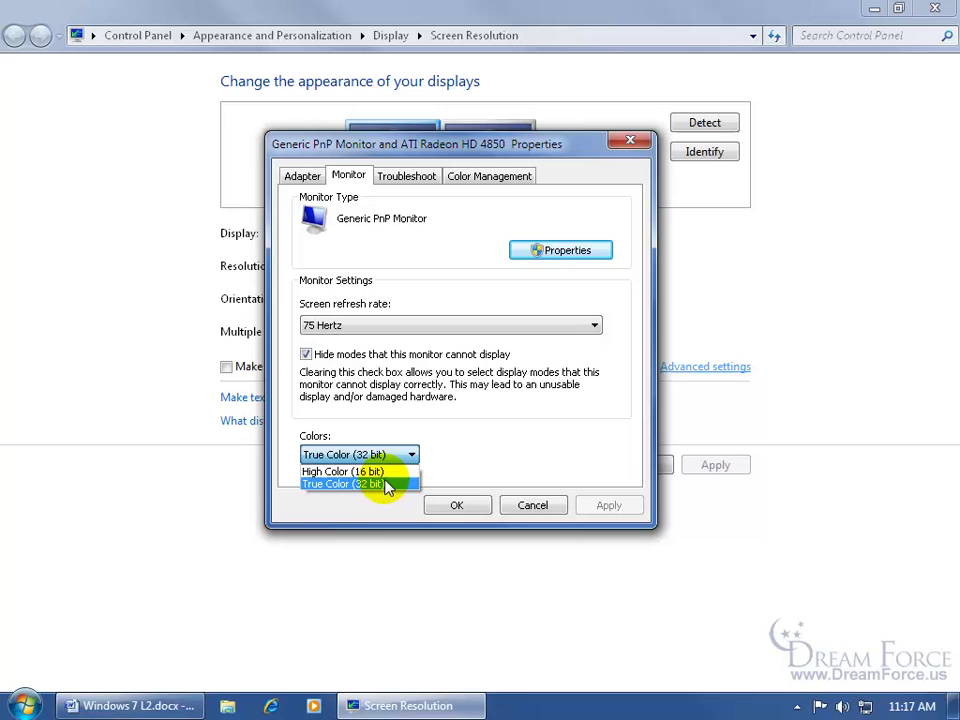
Step: Choose True Color (32 bit) as the monitor's colour depth
{"action": "left_click", "coordinate": [388, 484]}
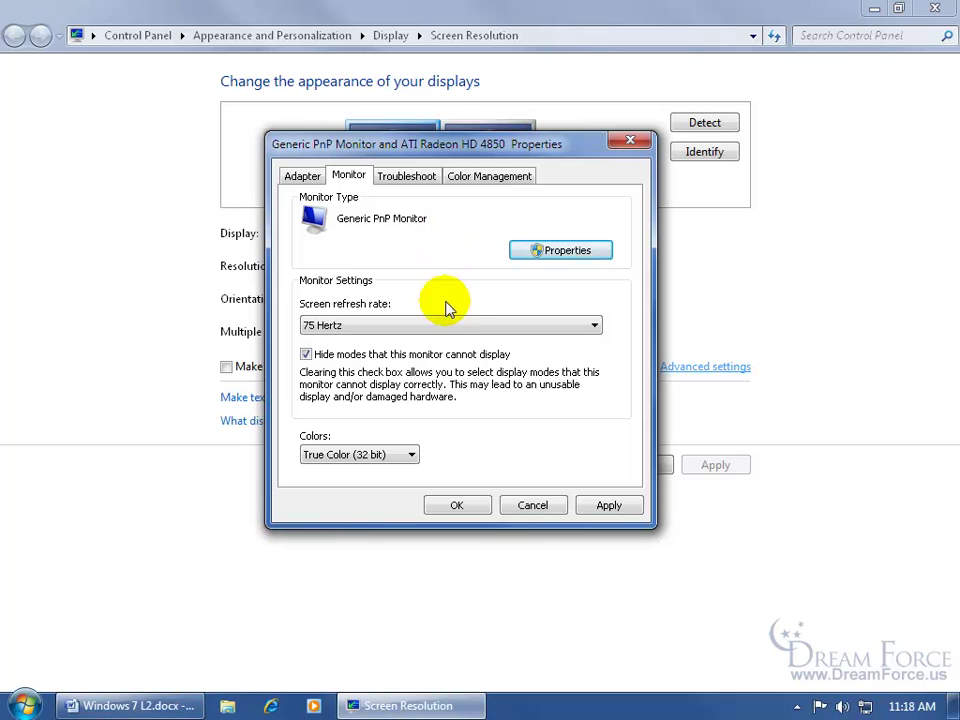
{"action": "left_click", "coordinate": [447, 328]}
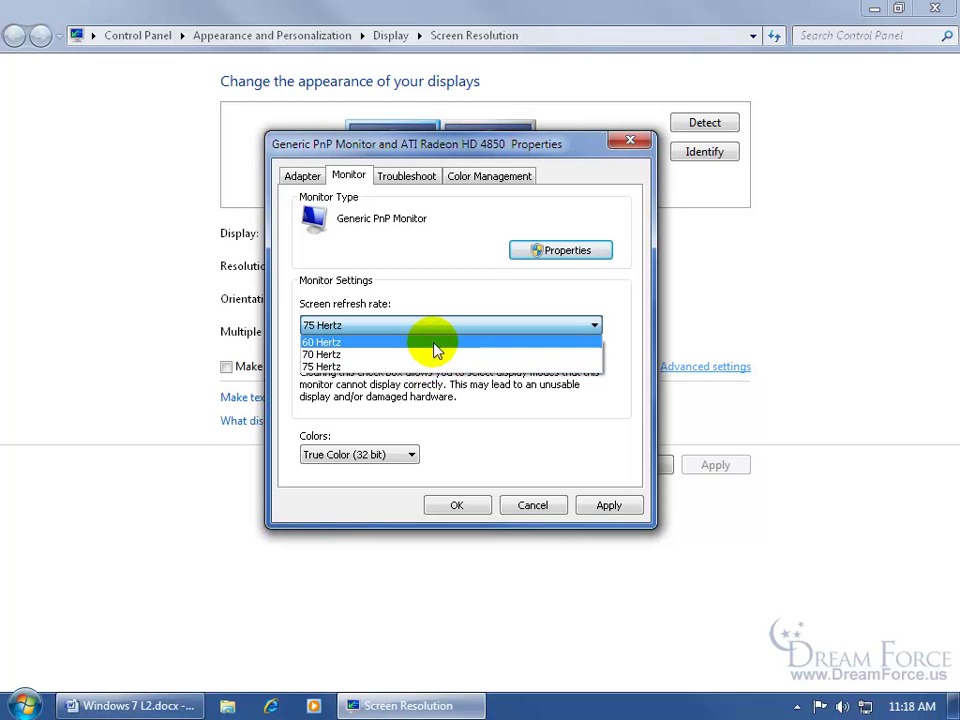
{"action": "left_click", "coordinate": [436, 291]}
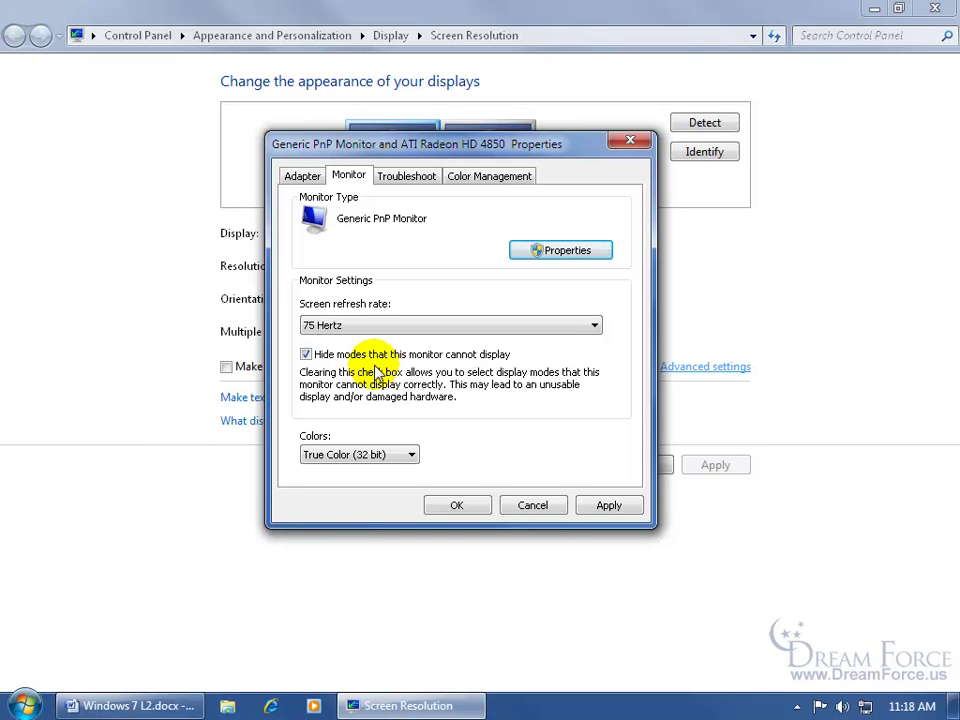
{"action": "left_click", "coordinate": [305, 354]}
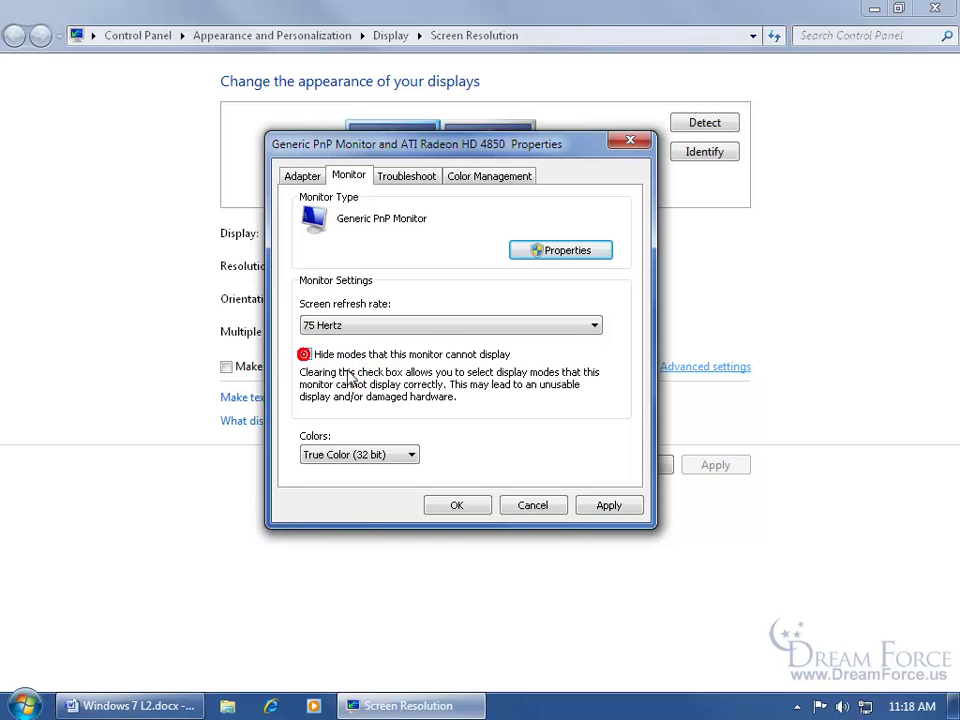
{"action": "left_click", "coordinate": [424, 327]}
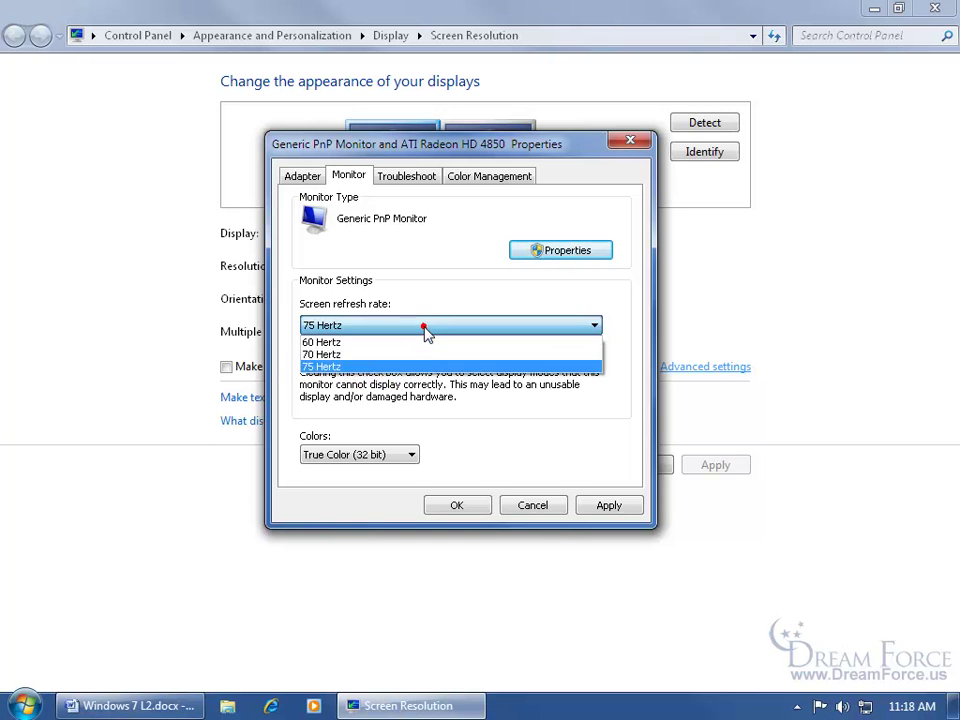
{"action": "left_click", "coordinate": [414, 394]}
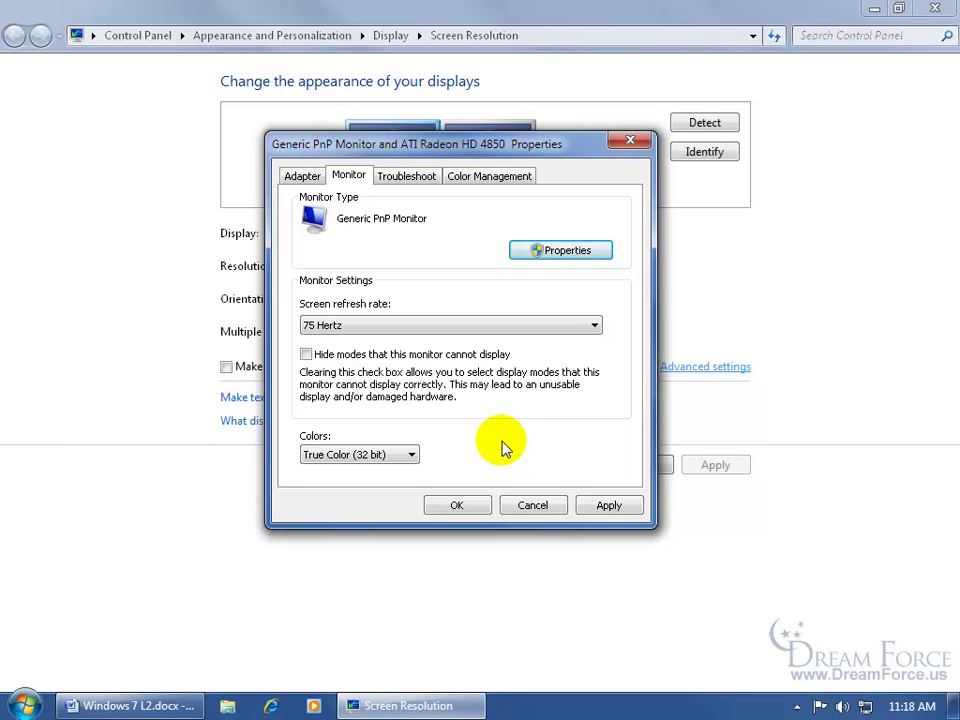
{"action": "left_click", "coordinate": [305, 355]}
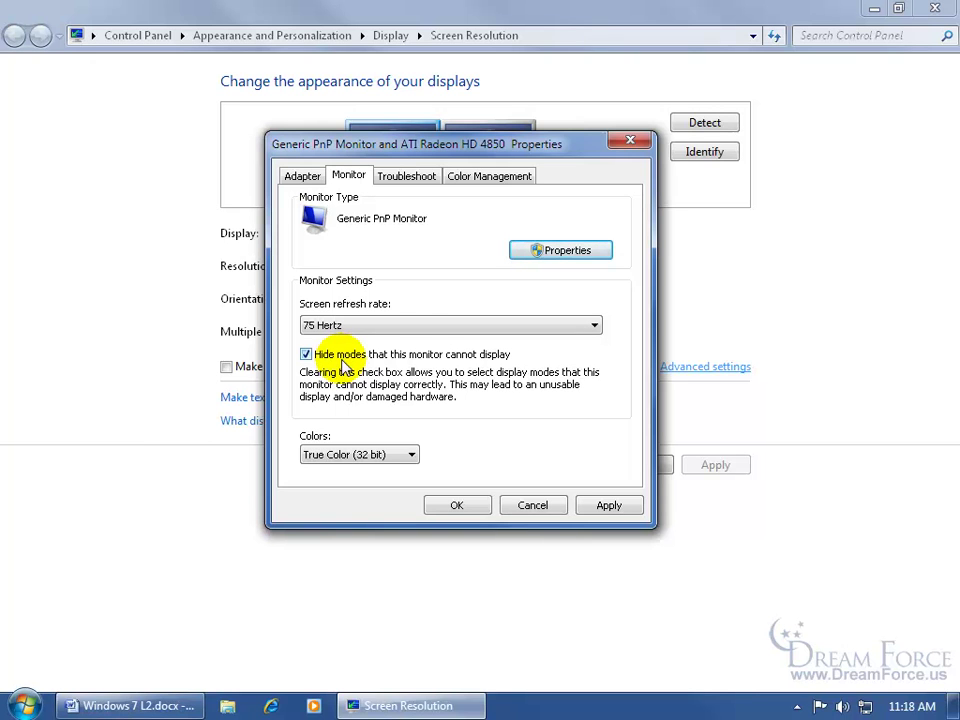
{"action": "left_click", "coordinate": [400, 326]}
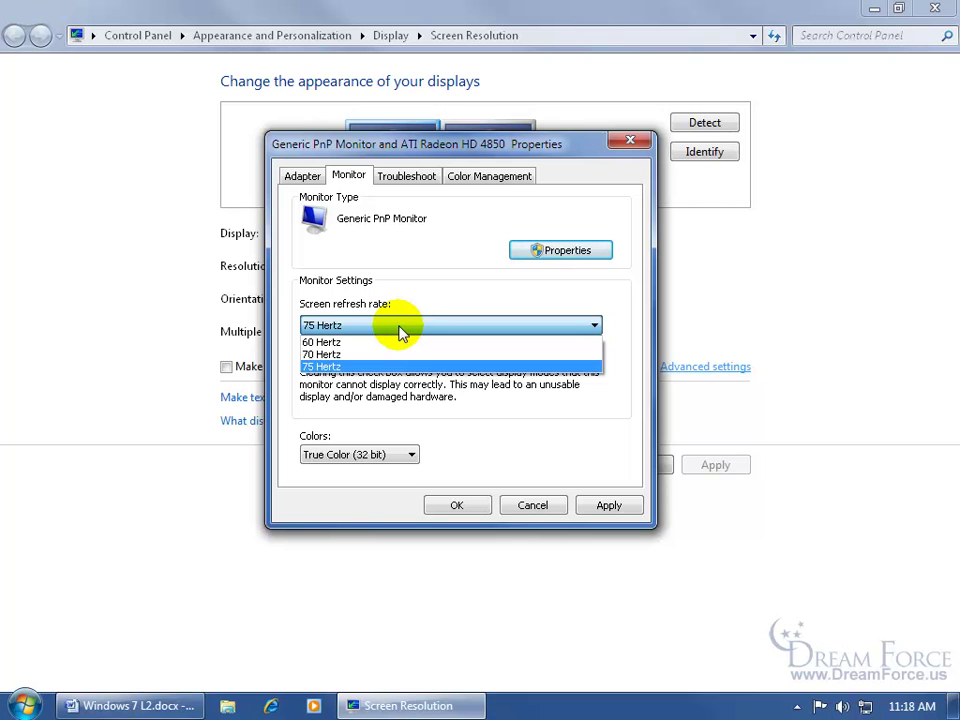
{"action": "left_click", "coordinate": [360, 366]}
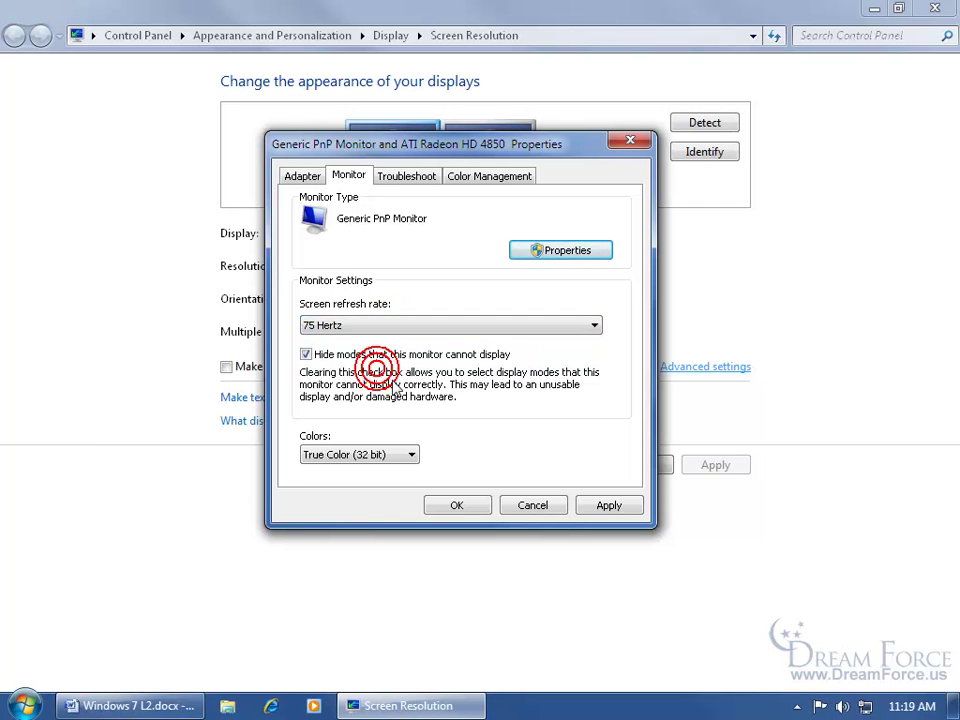
Step: Confirm the monitor properties with OK to return to the Screen Resolution page
{"action": "left_click", "coordinate": [457, 506]}
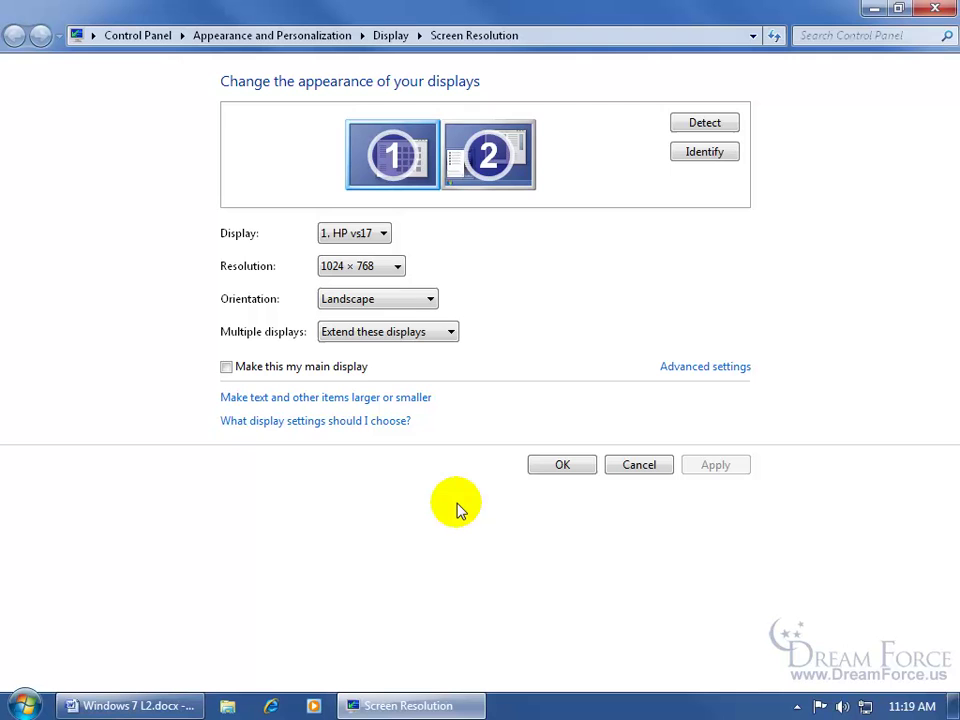